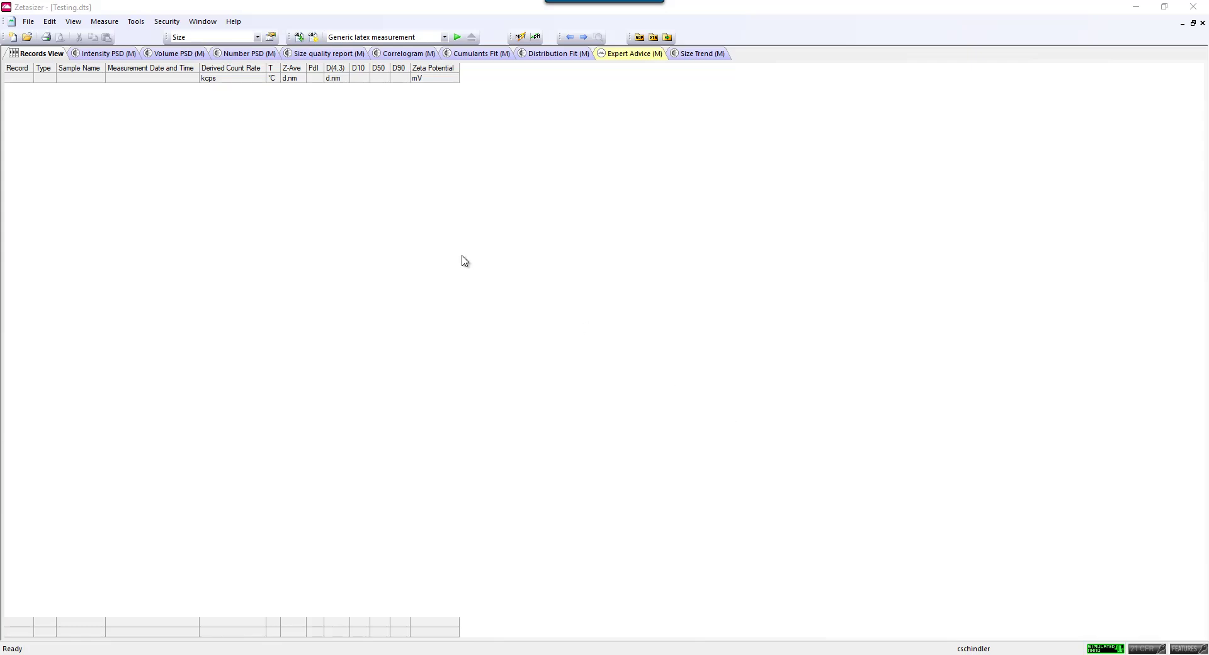
Choose Generic latex measurement from the toolbar SOP list and start a measurement.
left_click(442, 38)
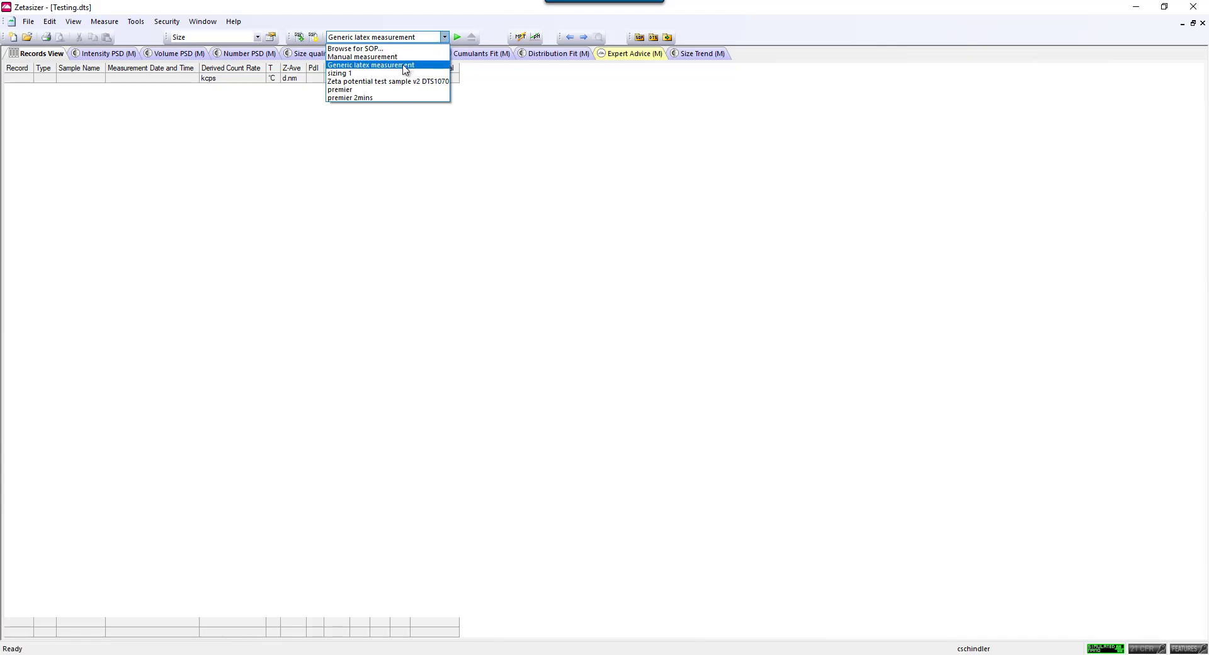
left_click(406, 65)
left_click(458, 37)
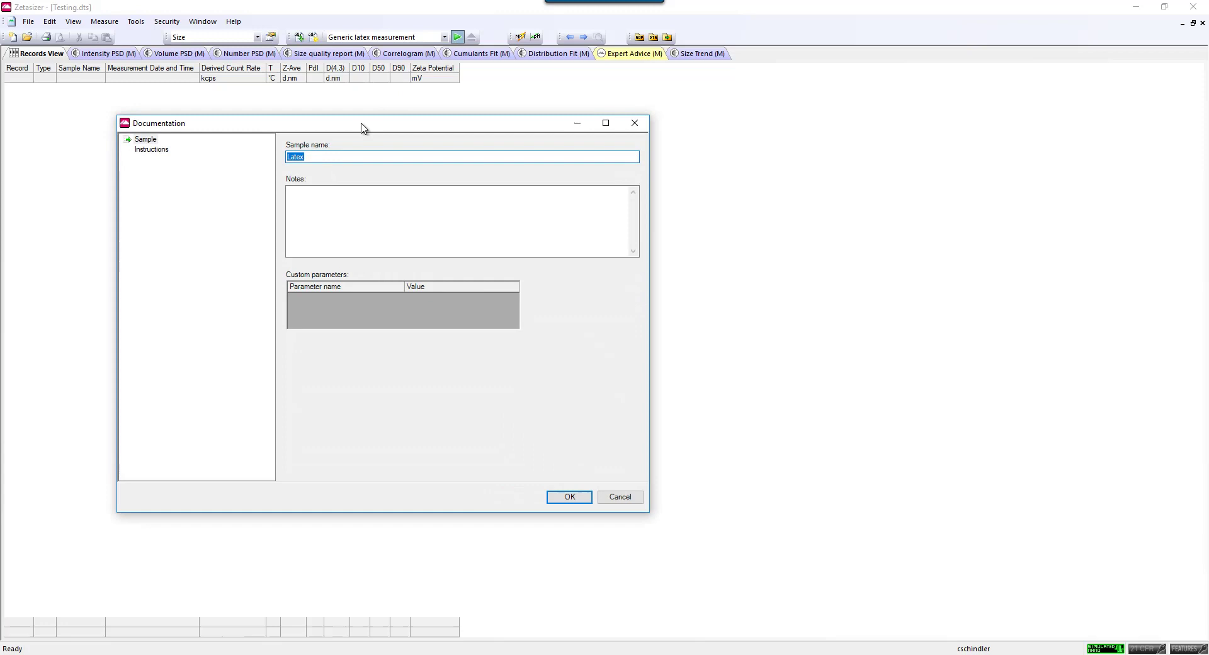
Run the measurement on sample Latex and return to Records View, showing Z-Average 100.0 d.nm.
left_click(338, 157)
left_click(569, 497)
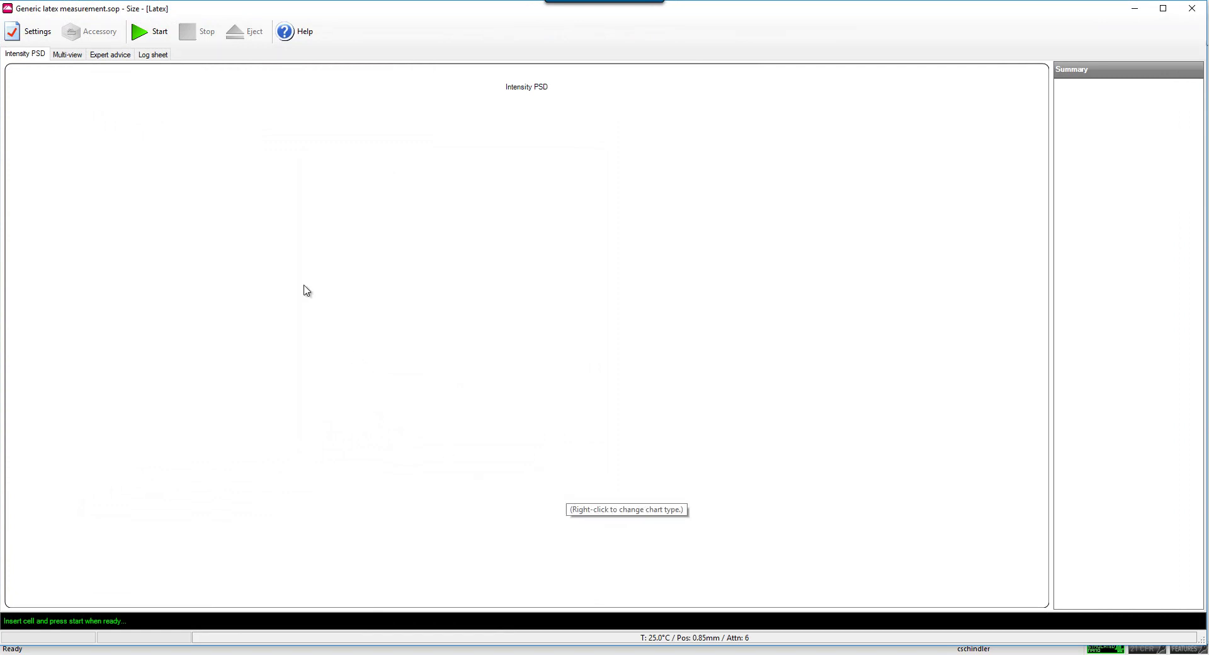
left_click(145, 33)
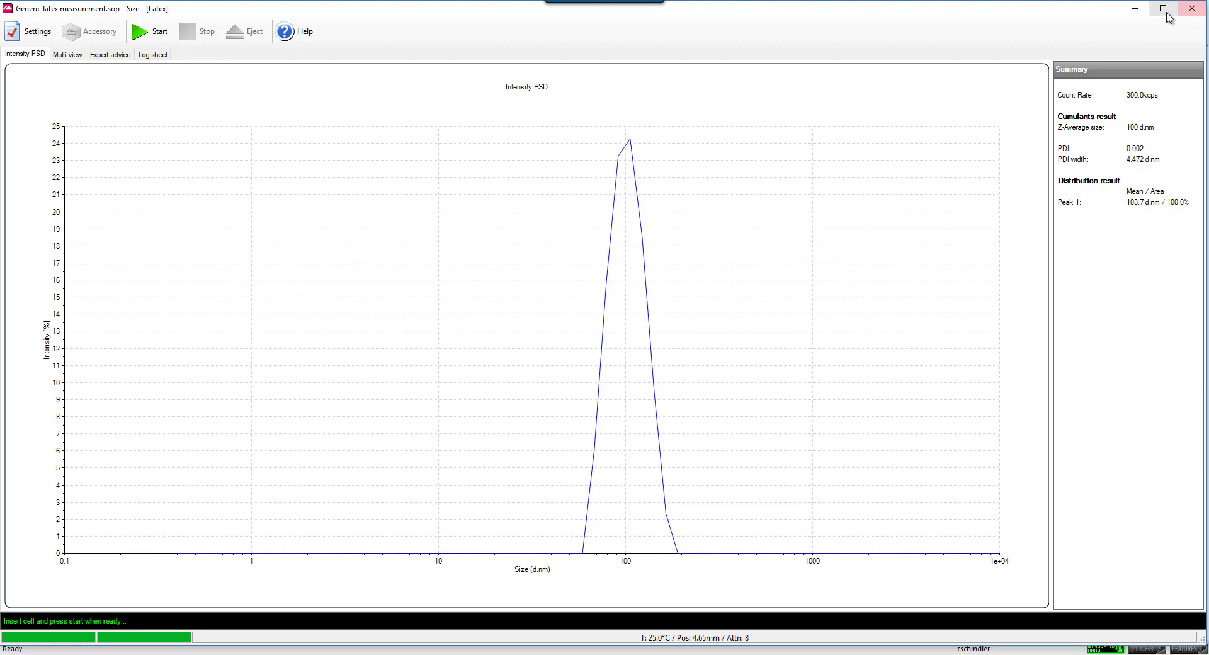
left_click(1139, 9)
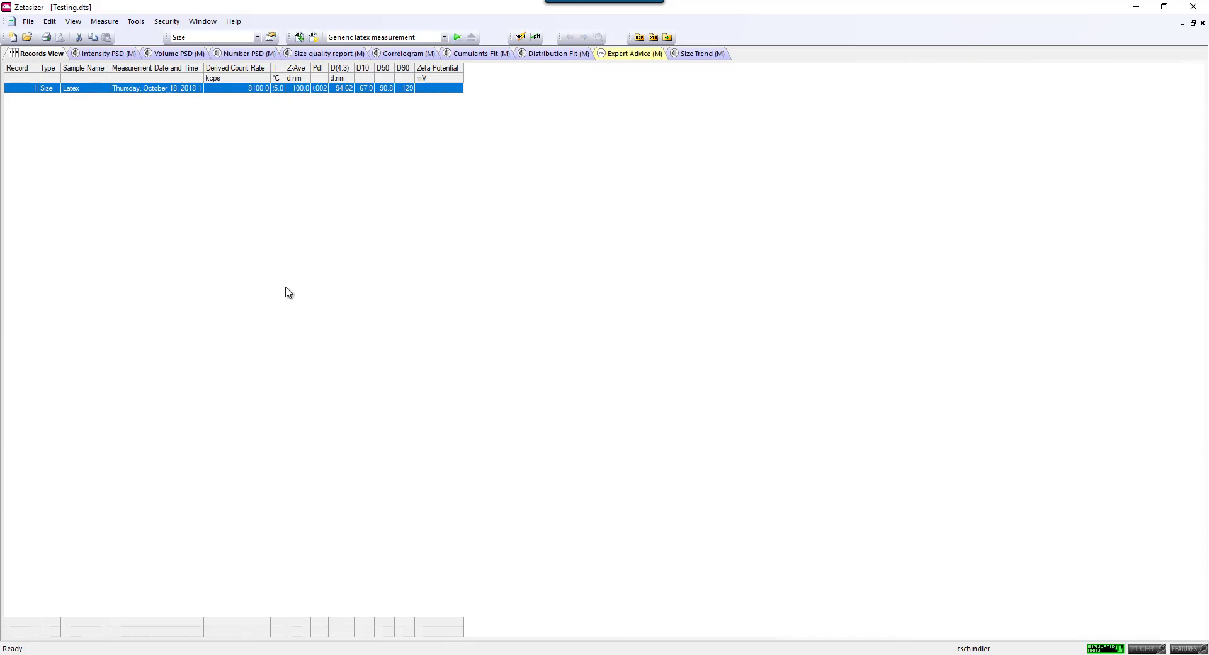
Create a Measure > Manual measurement of type Size and open its Sample page.
left_click(106, 22)
left_click(124, 35)
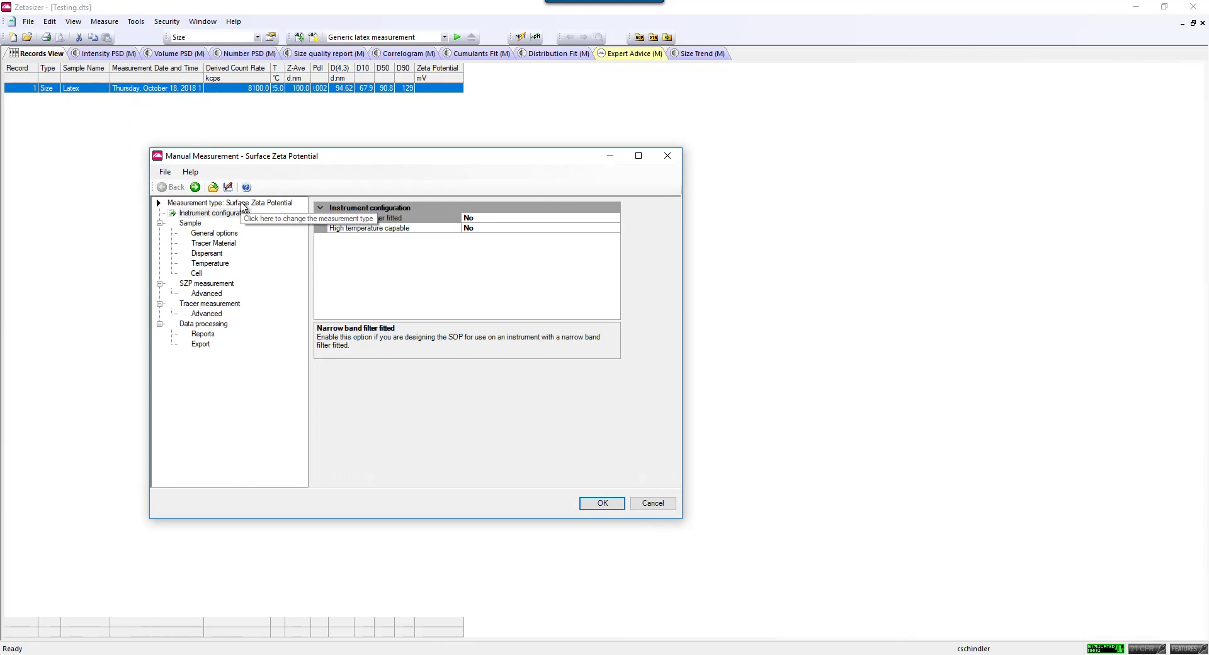
left_click(242, 206)
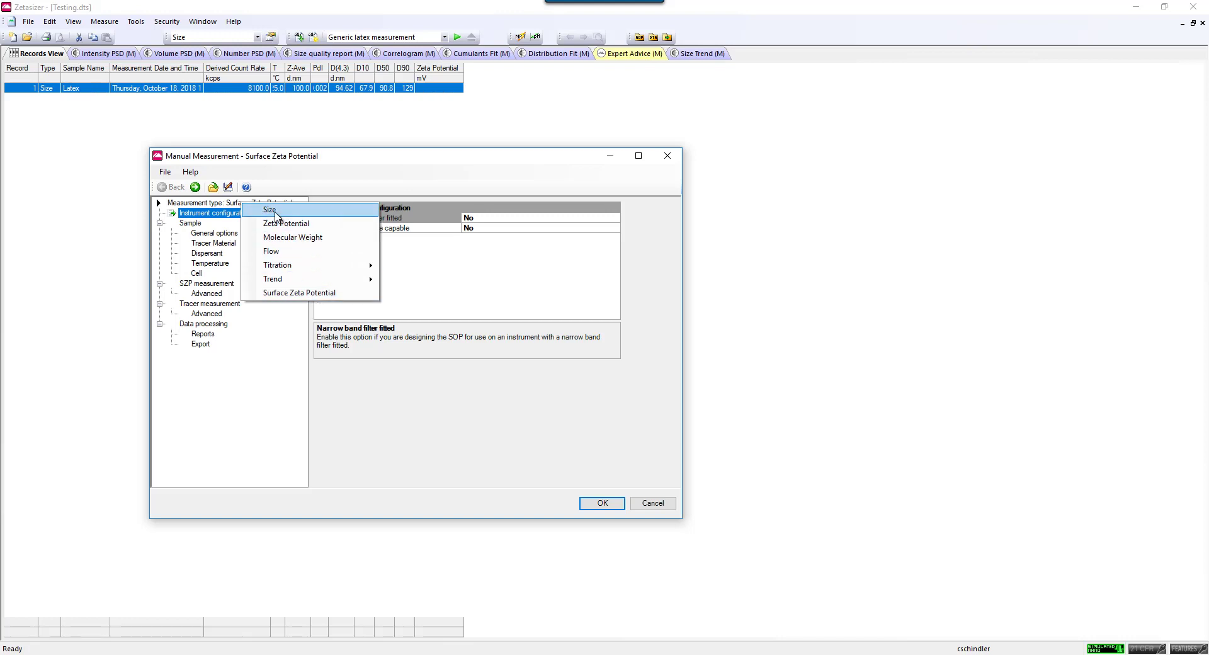
left_click(275, 214)
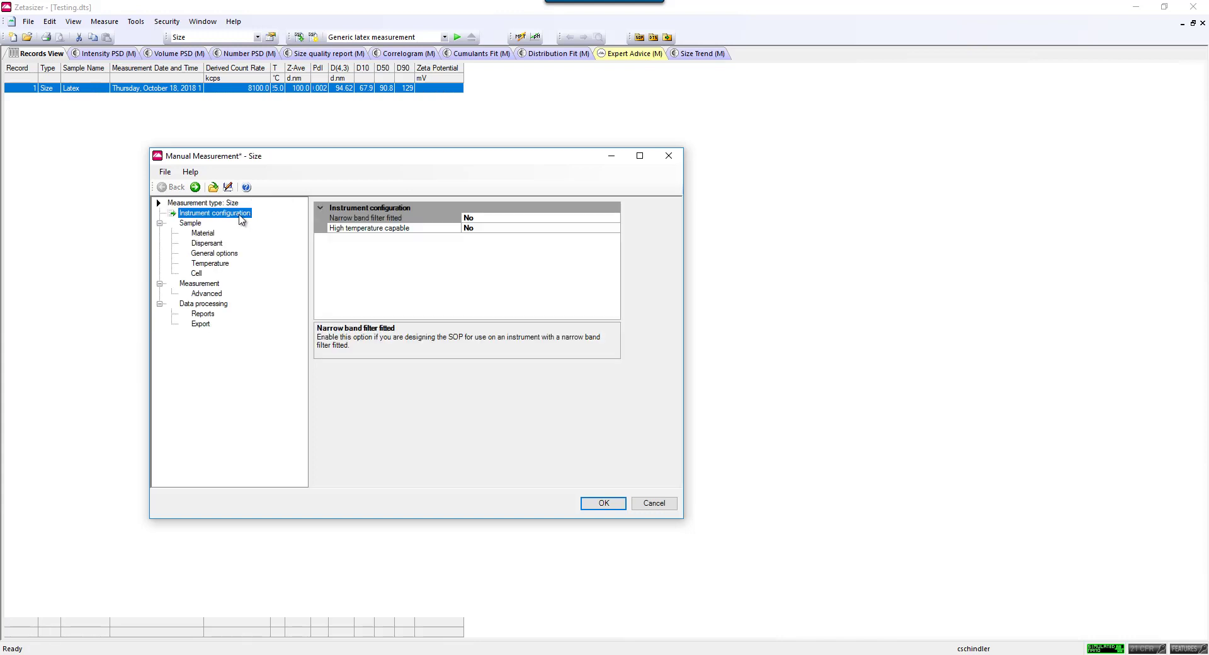
left_click(194, 226)
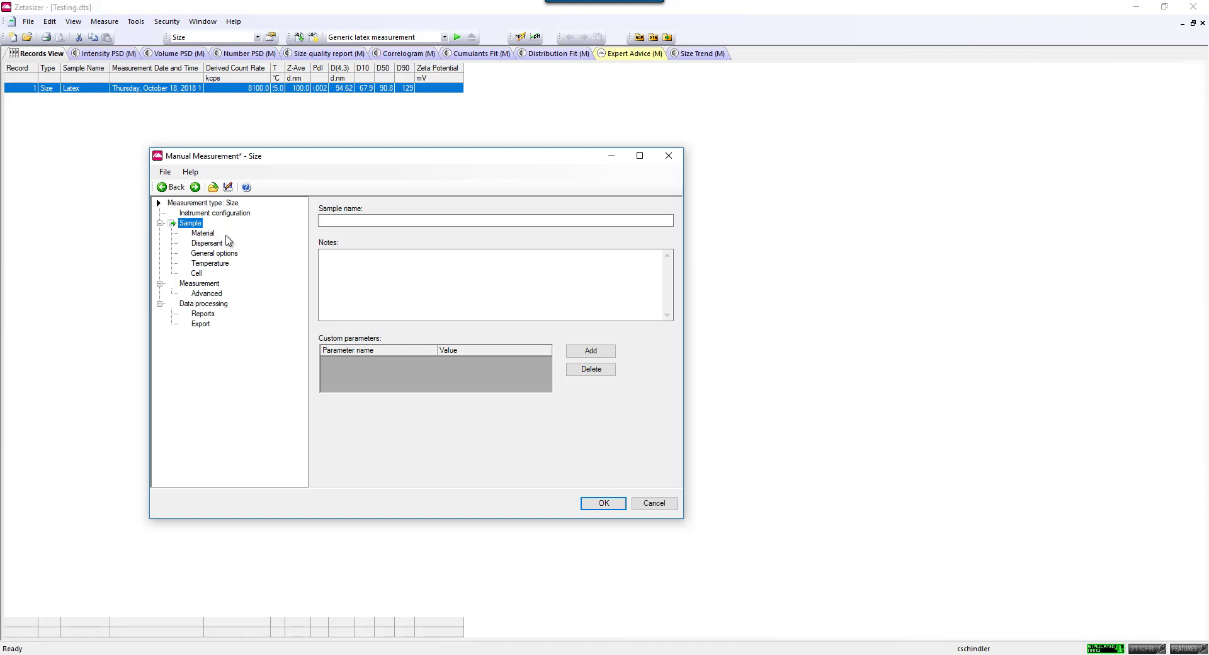
left_click(338, 261)
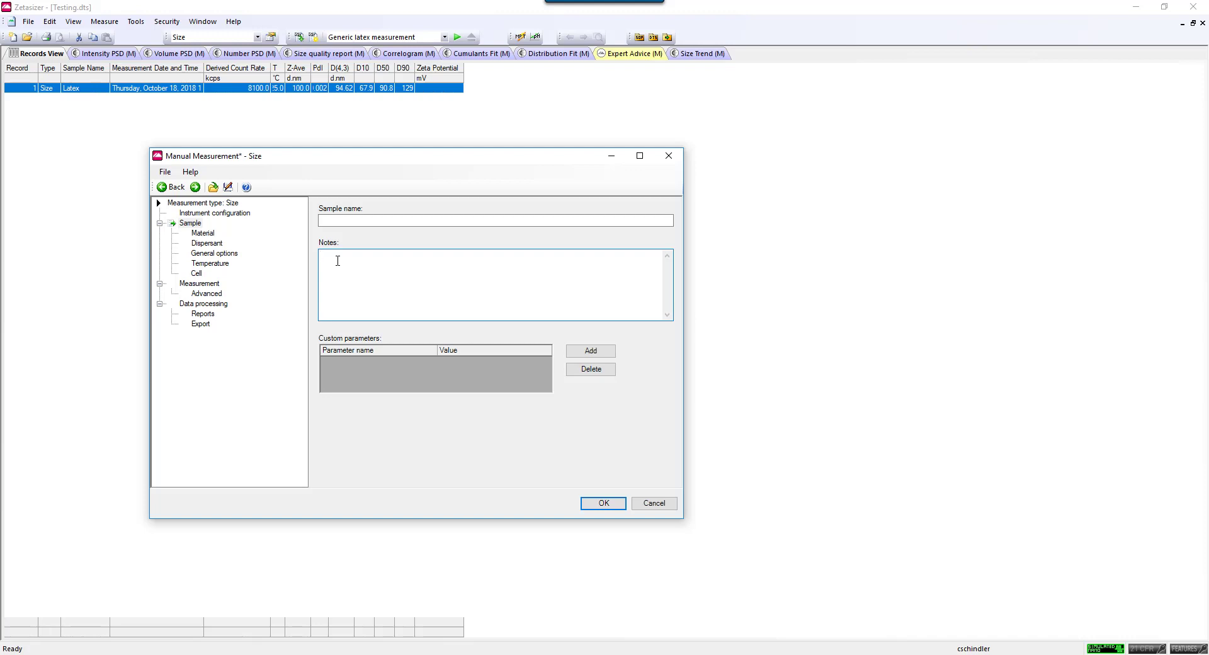
Keep Polystyrene latex in the Materials Manager, then go to the Dispersant page showing Water.
left_click(195, 187)
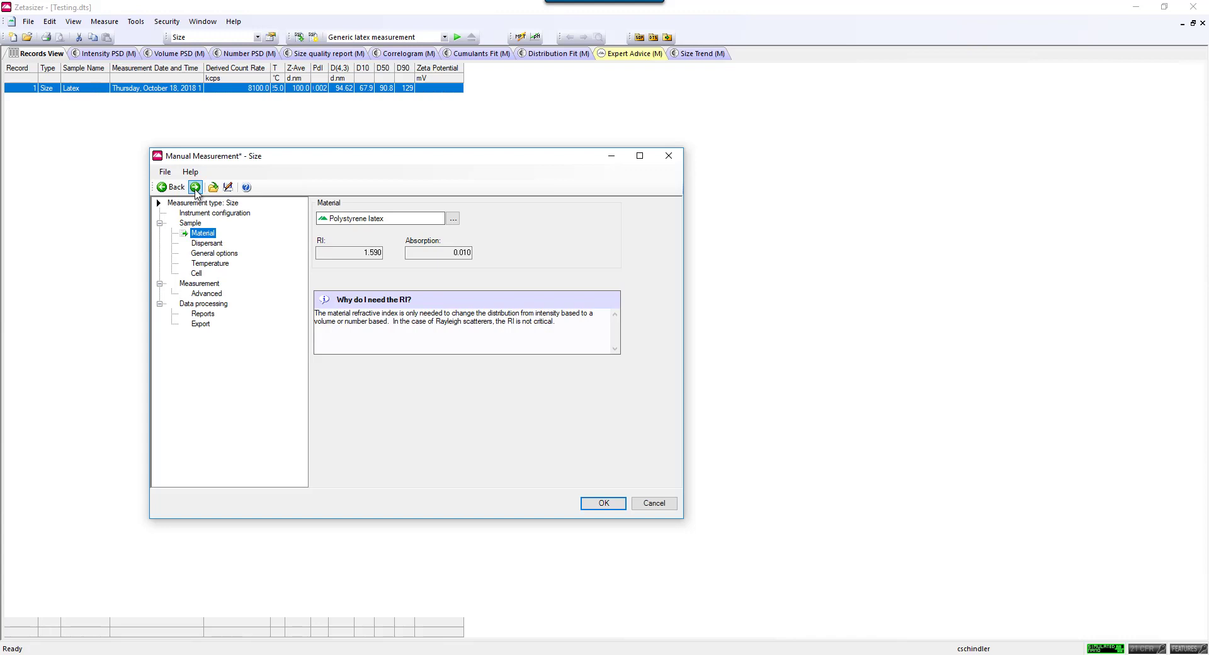
left_click(452, 218)
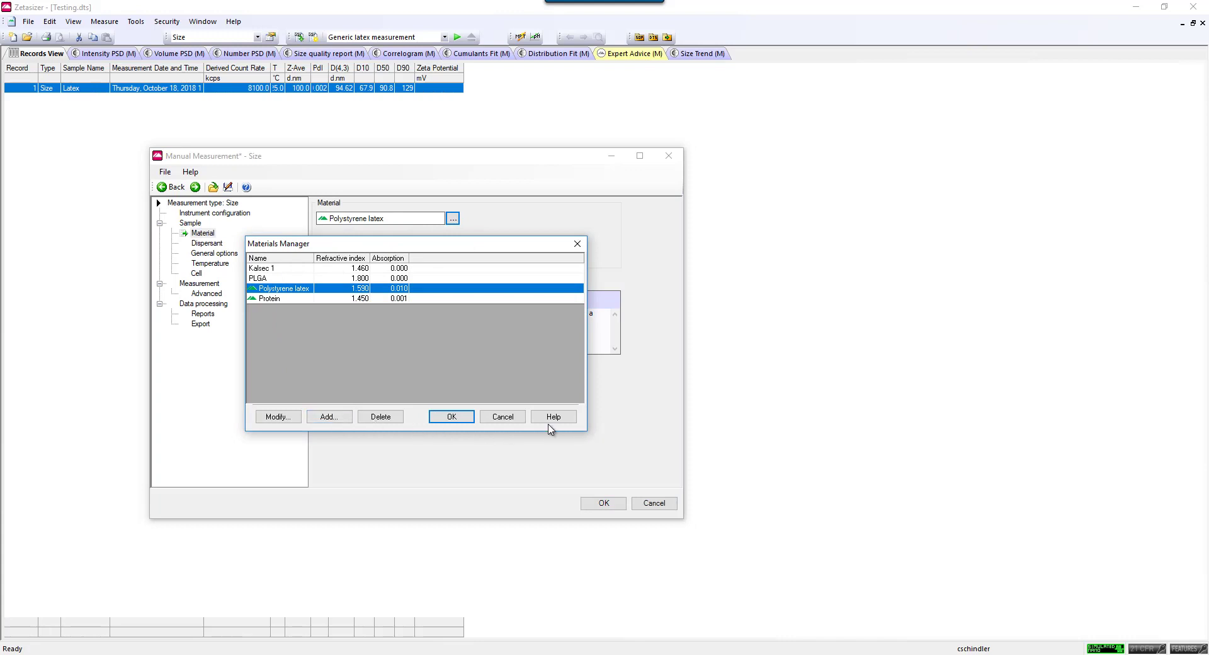
left_click(458, 418)
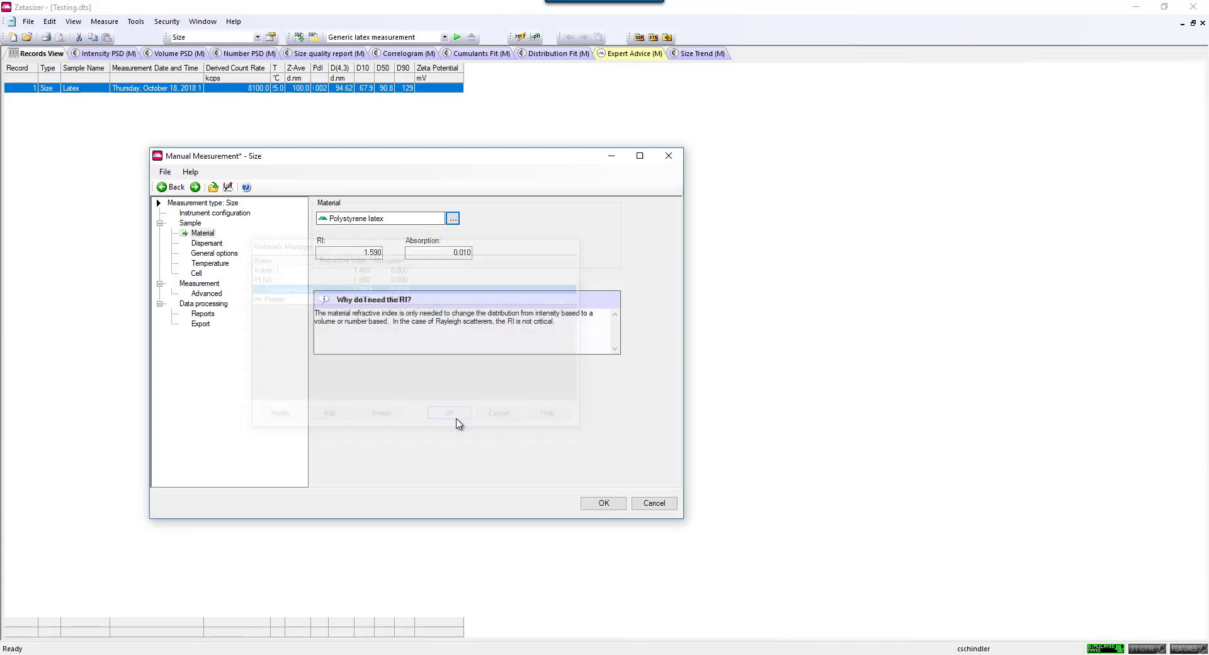
left_click(203, 245)
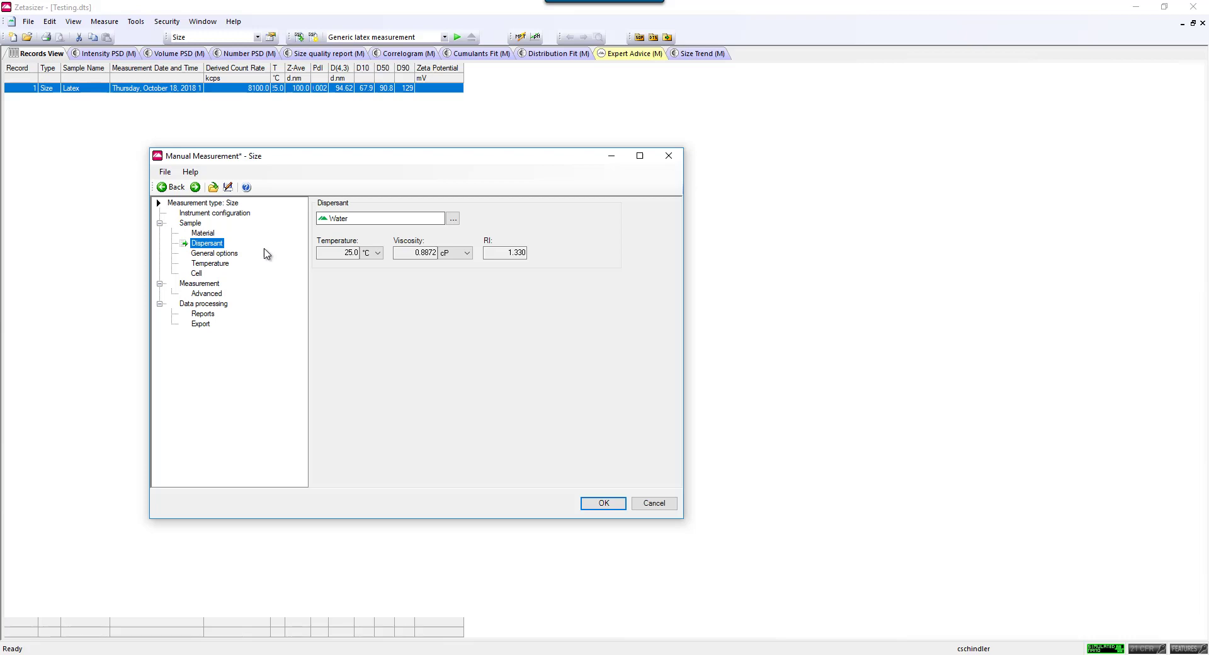
Browse Complex Solvent additives without adding one, keep Water, and view the Mark-Houwink General options.
left_click(453, 219)
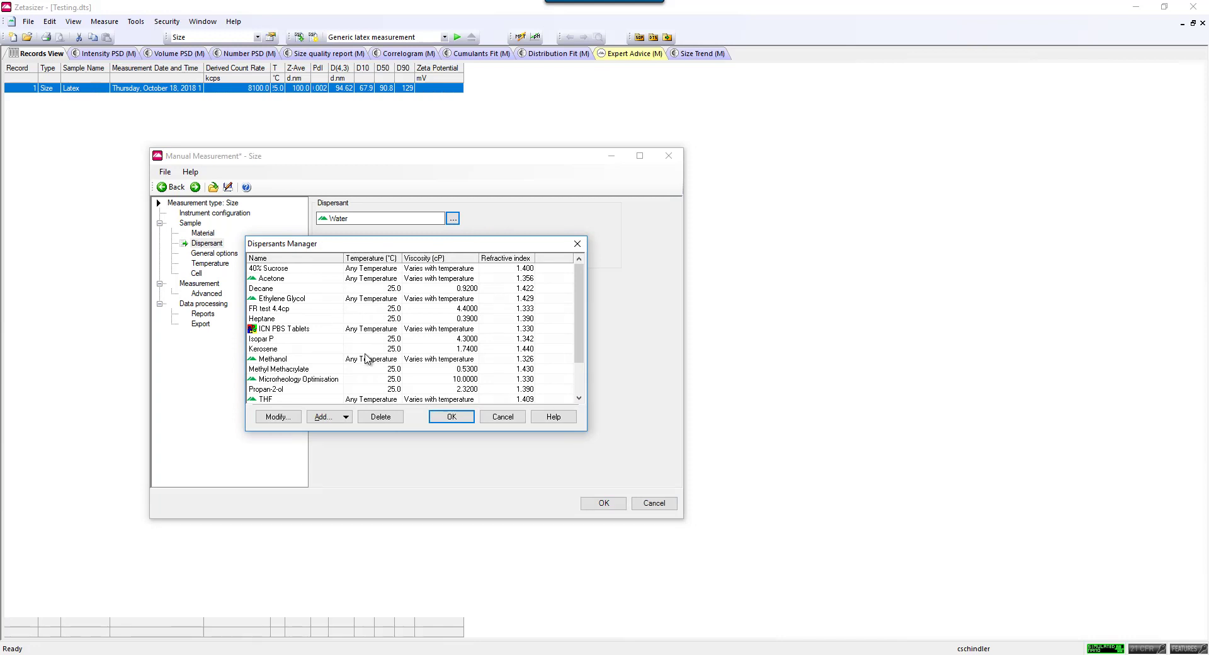
left_click(345, 417)
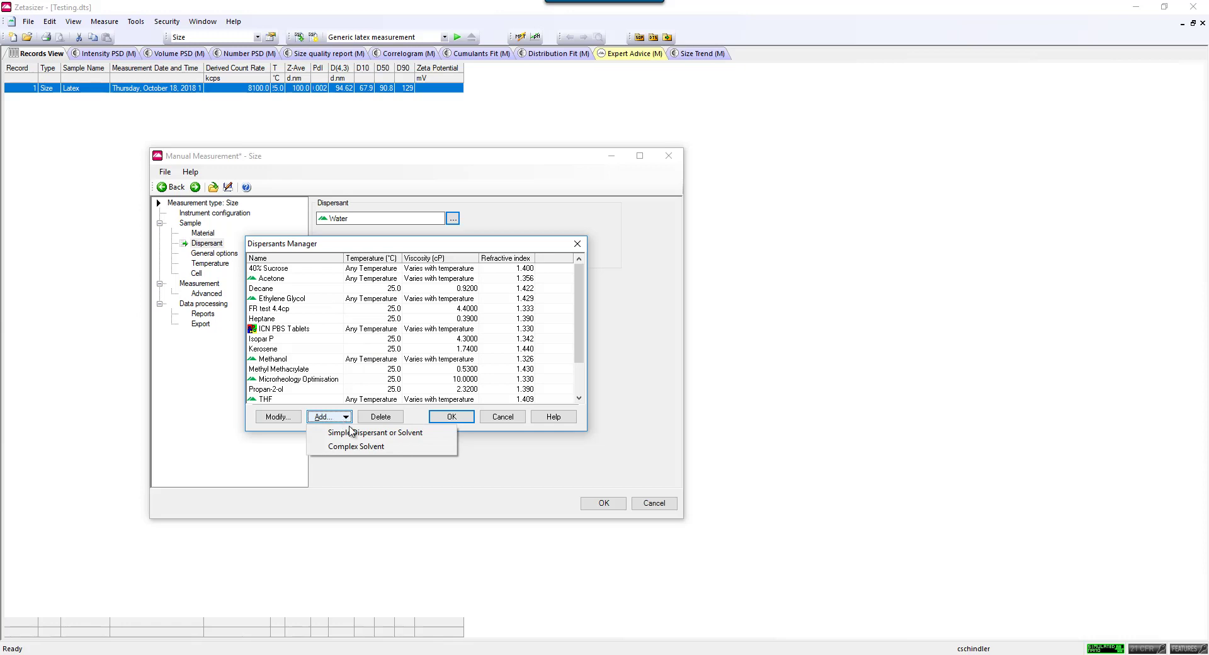
left_click(392, 453)
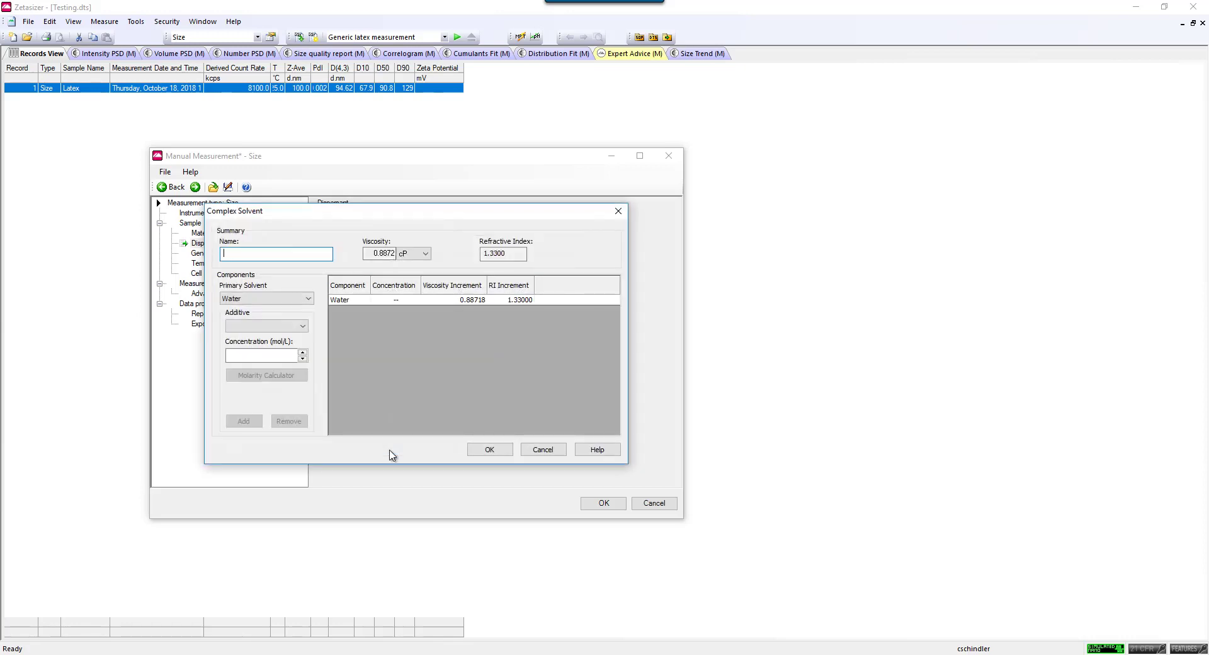
left_click(281, 330)
mouse_move(302, 364)
left_mouse_down()
mouse_move(302, 478)
mouse_move(300, 388)
mouse_move(315, 364)
left_mouse_up()
left_click(315, 365)
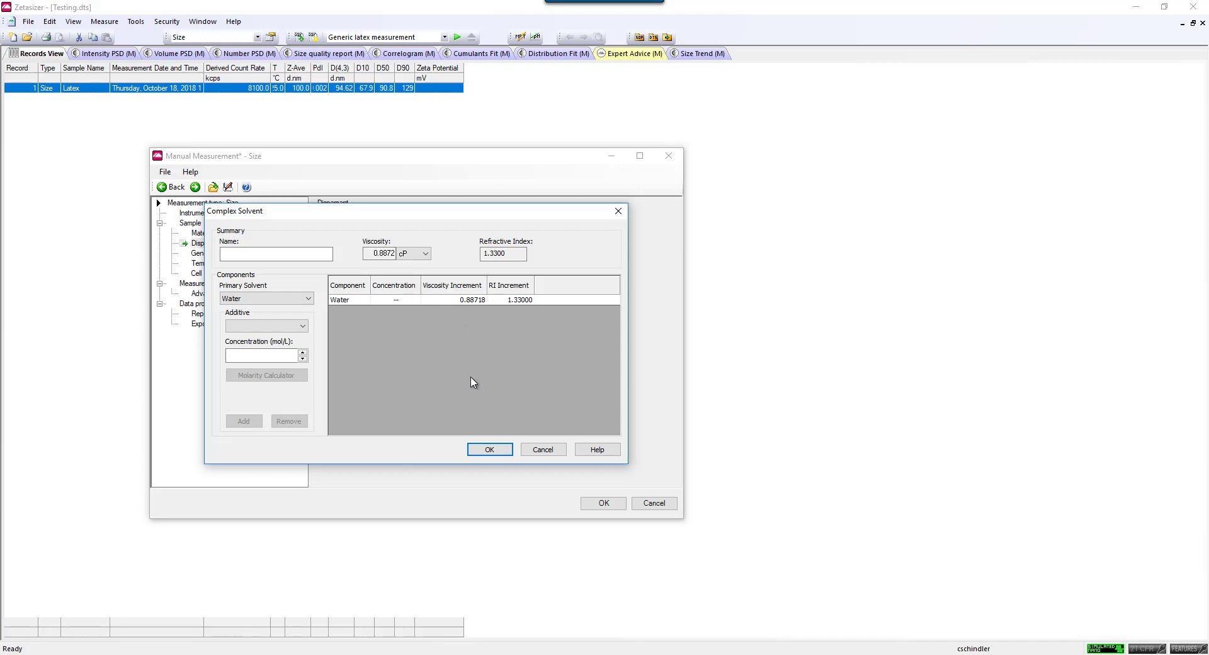
left_click(490, 449)
left_click(217, 253)
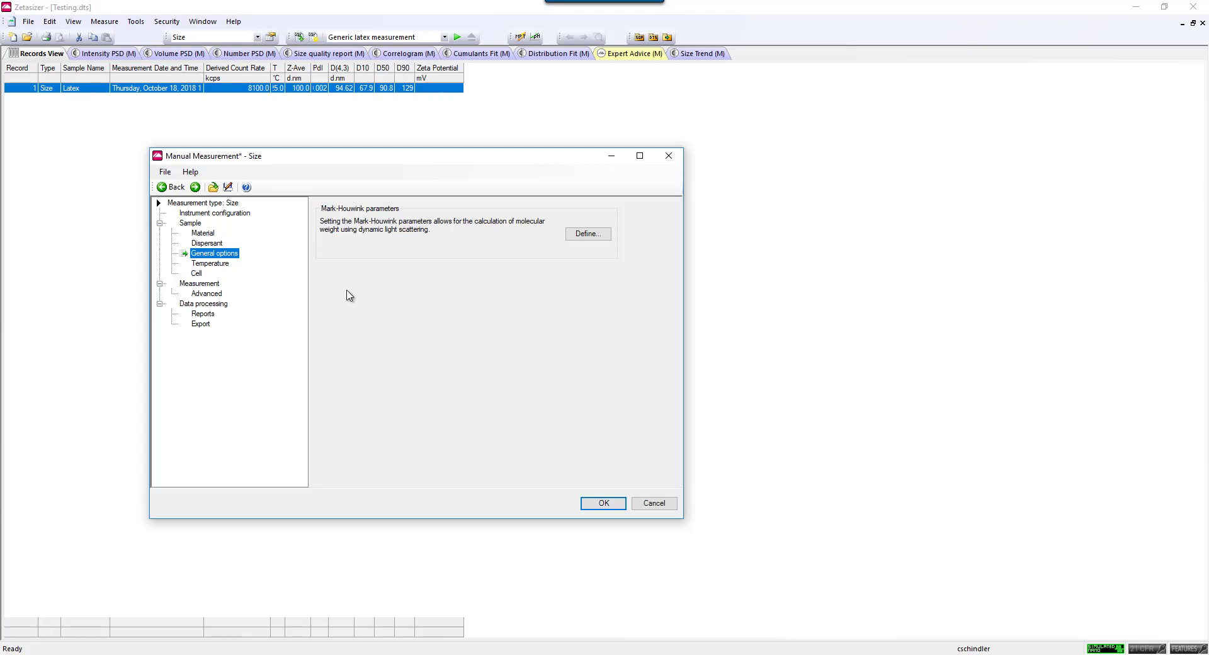
Keep the temperature at 25.0 °C with 120 s equilibration, then go to the Cell page.
left_click(210, 264)
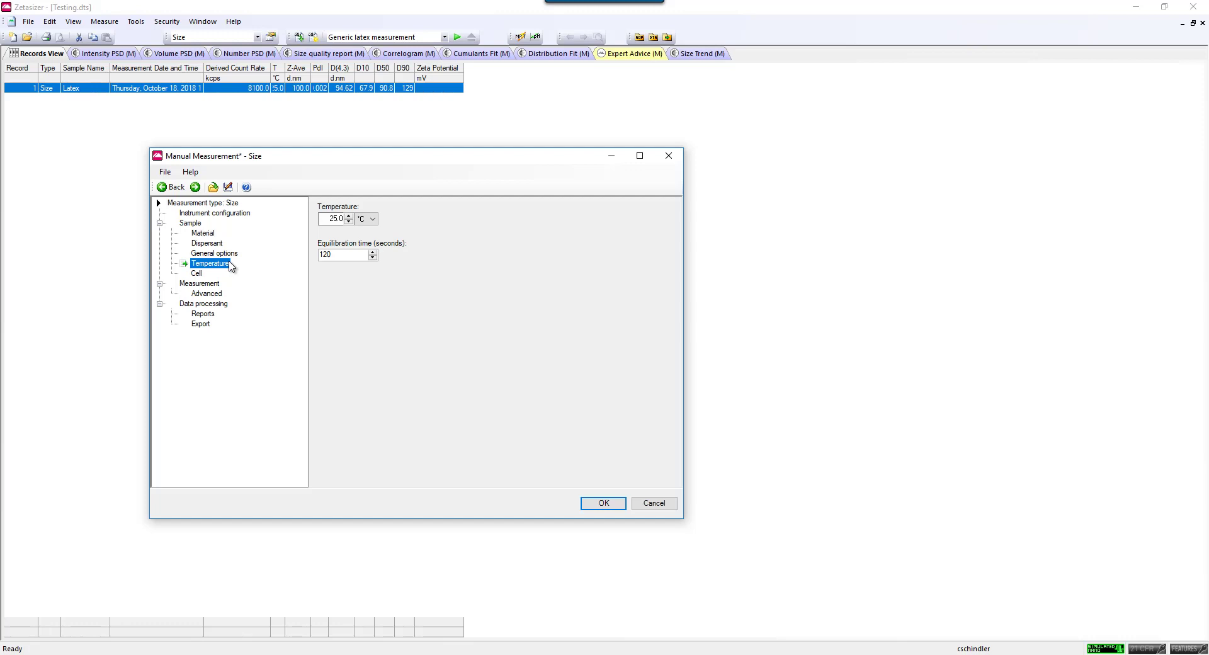
left_click(325, 220)
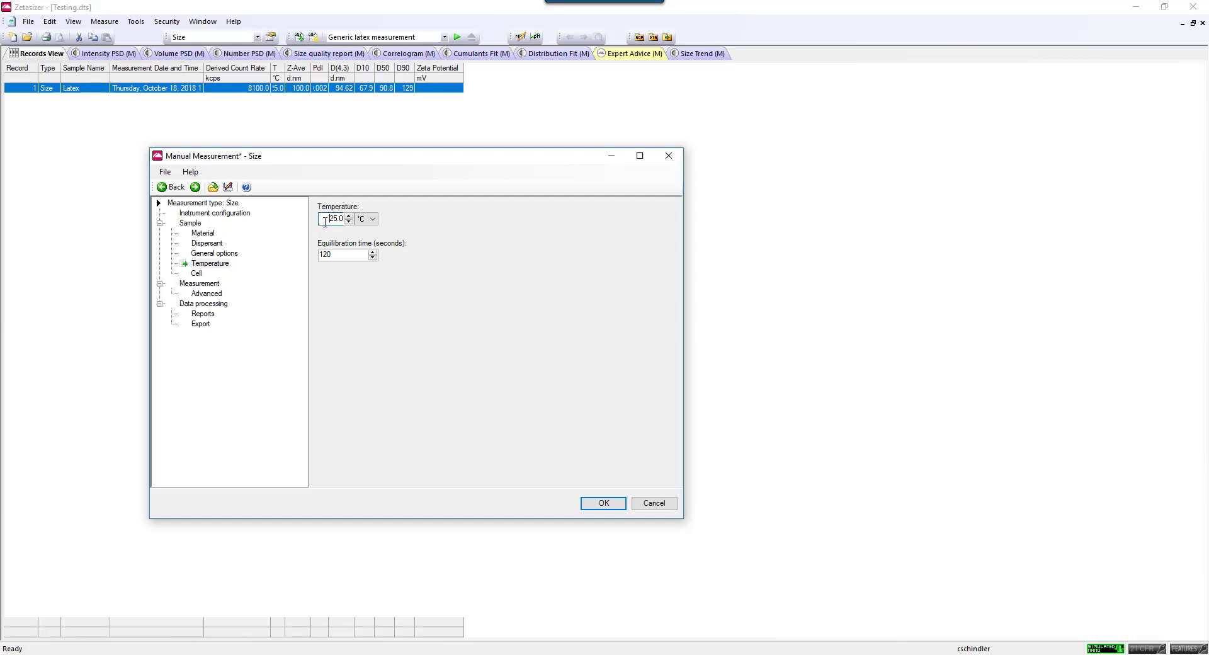
left_click(338, 254)
left_click(197, 273)
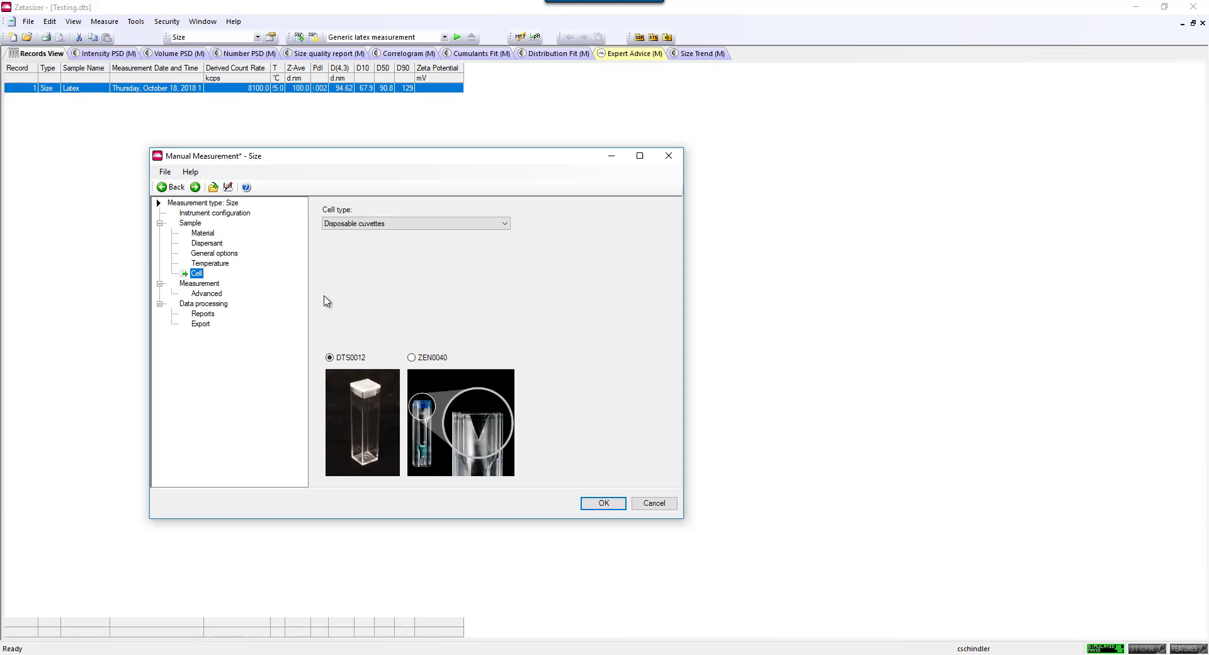
Try Glass cuvettes, revert to Disposable cuvettes (DTS0012), and open the Measurement page.
left_click(504, 224)
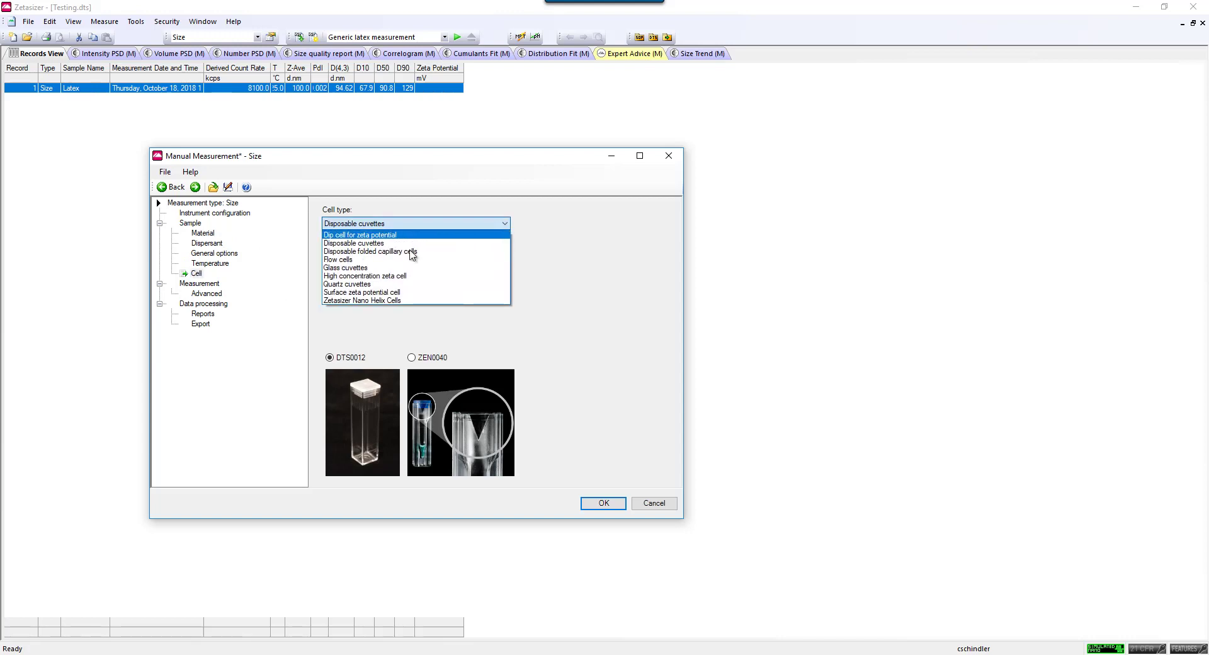
left_click(381, 269)
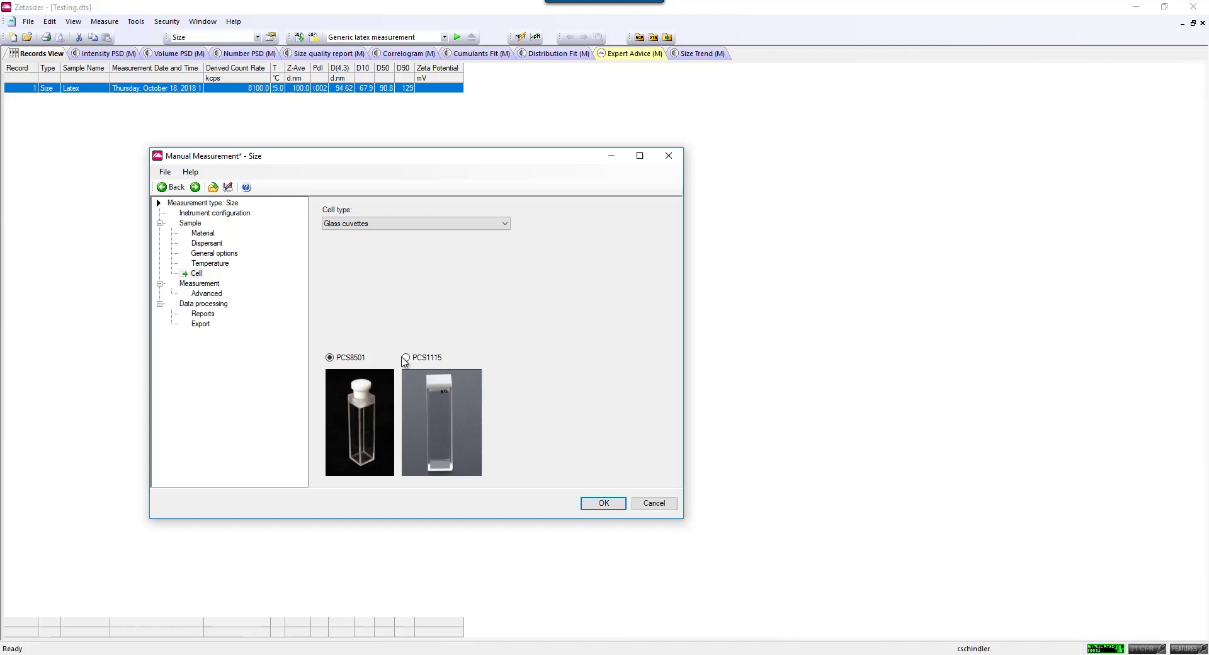
left_click(458, 222)
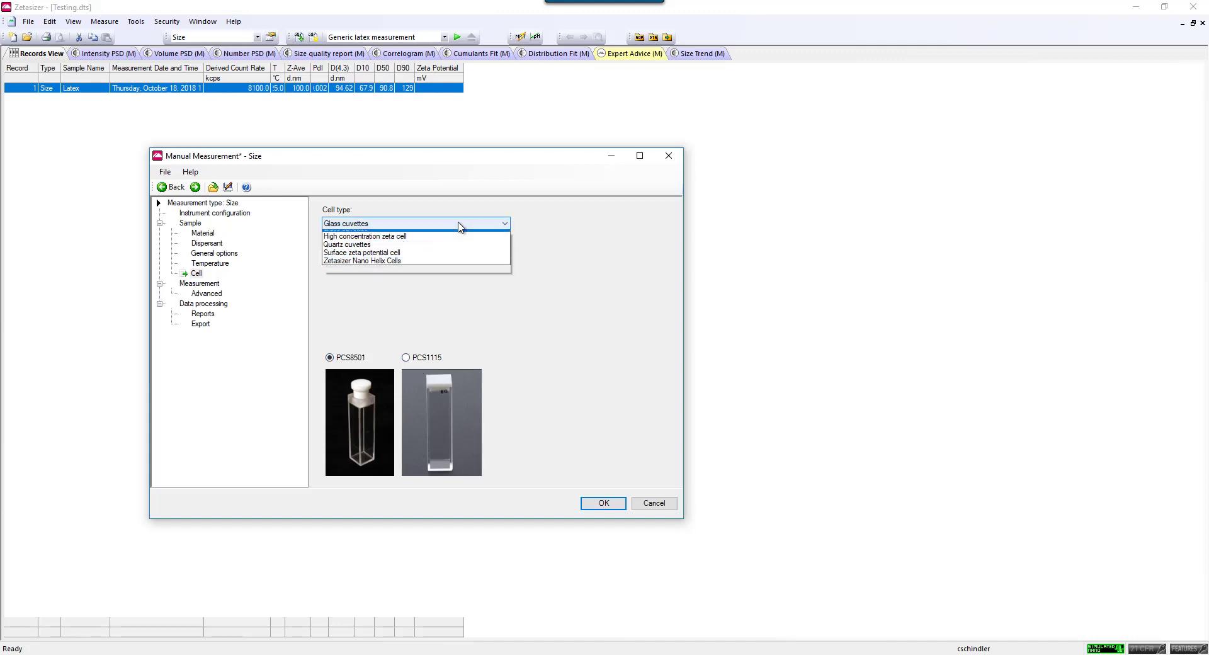
left_click(426, 244)
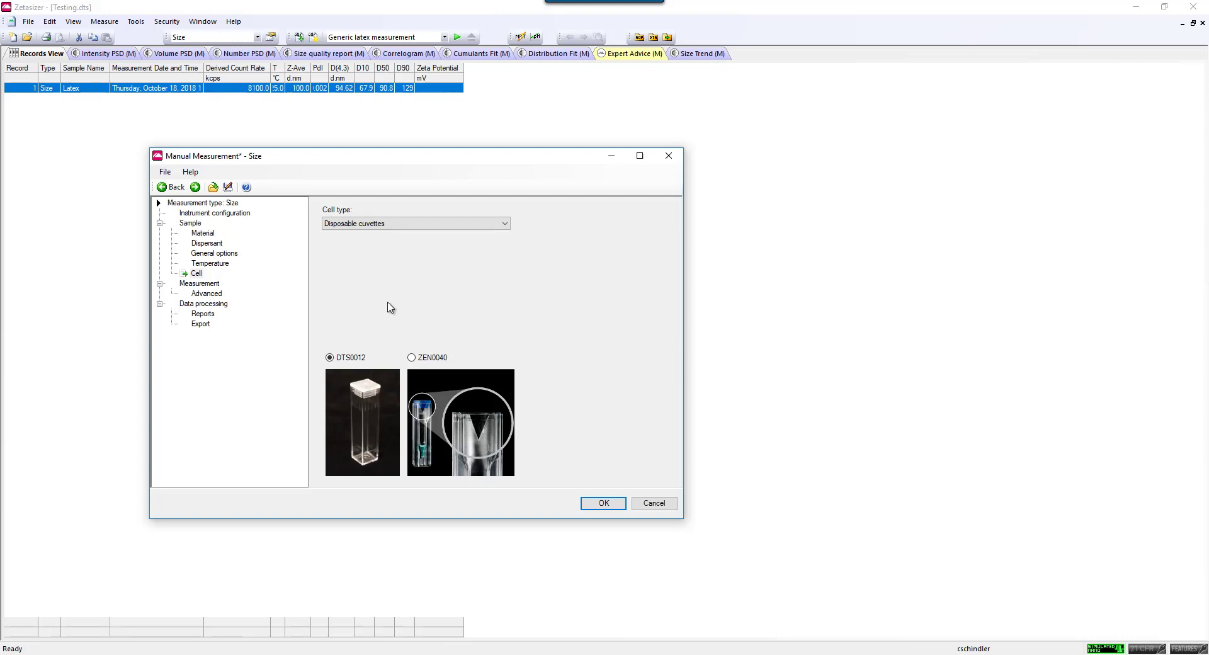
left_click(209, 284)
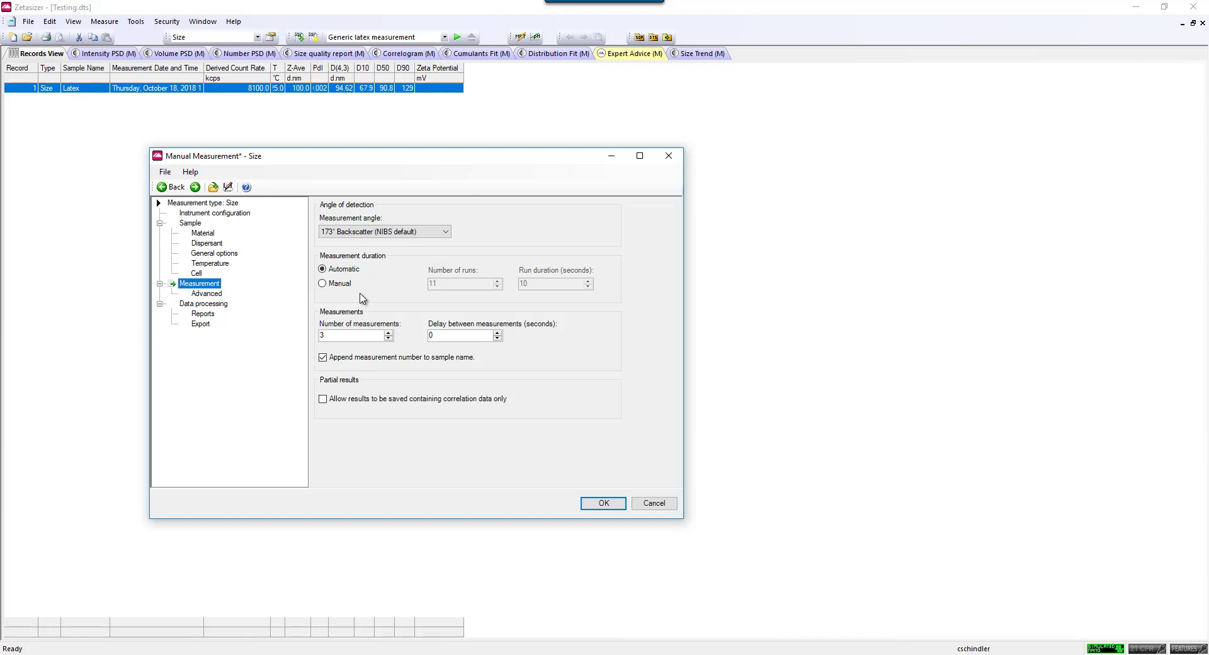
Keep 3 automatic 173° Backscatter measurements, then view Advanced and the General purpose analysis model.
left_click(359, 338)
left_click(207, 293)
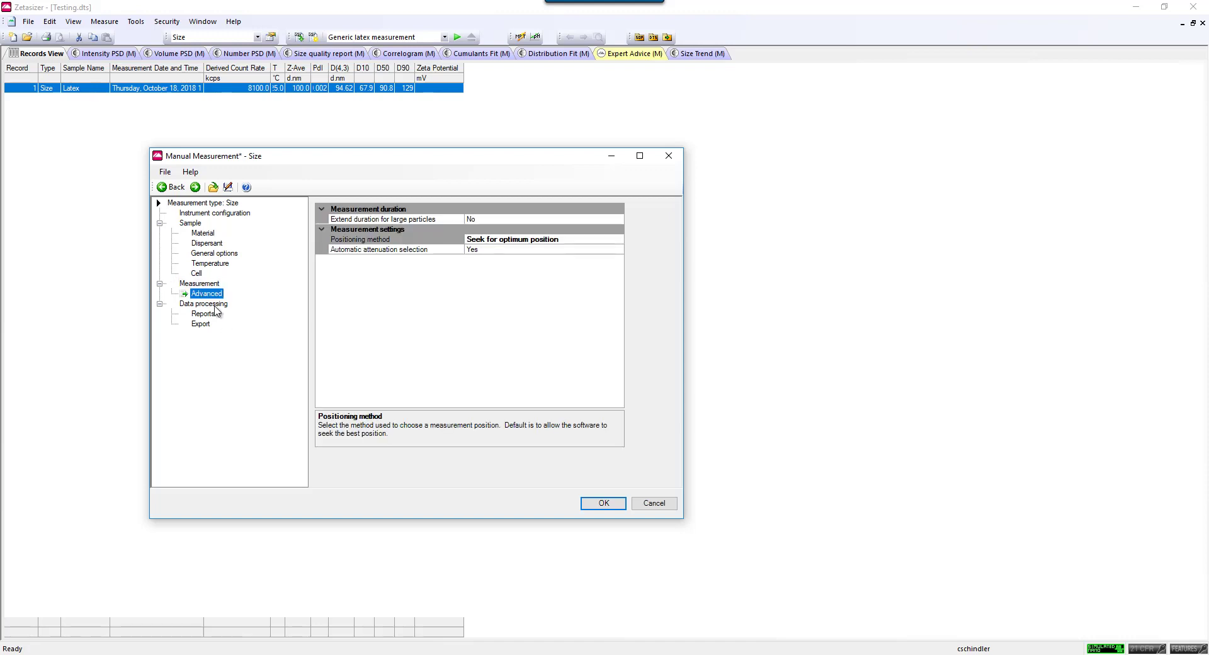
left_click(215, 305)
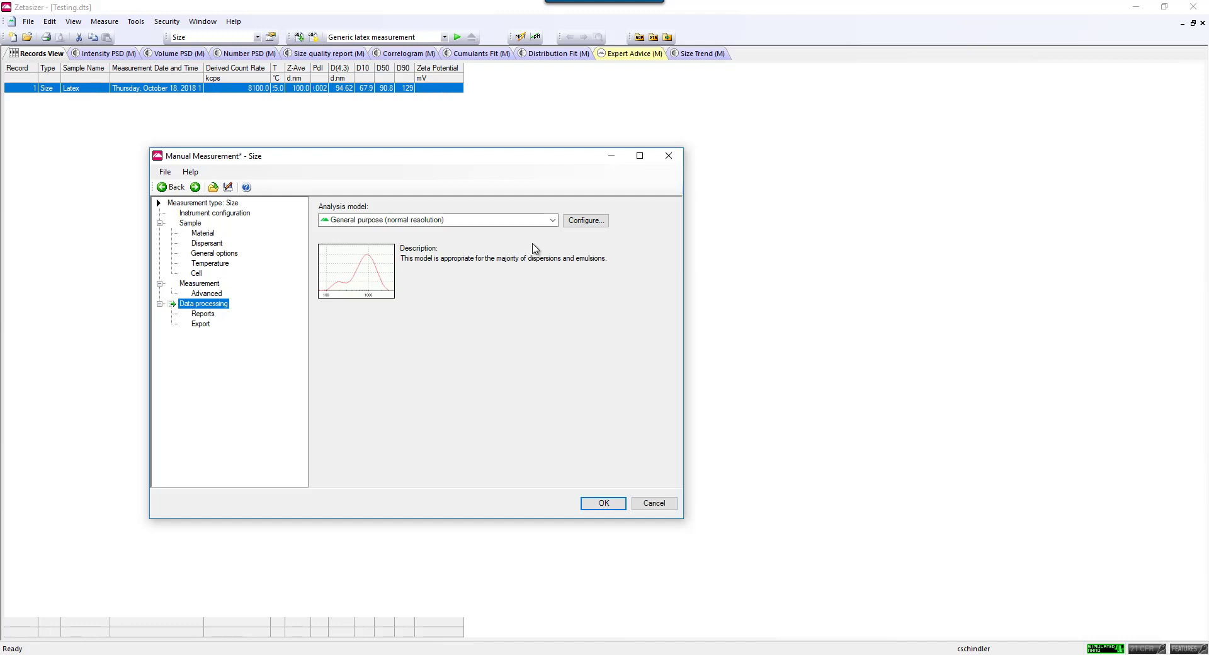
Save the SOP as 'size 2', accept it, and close the Manual measurement window.
left_click(165, 173)
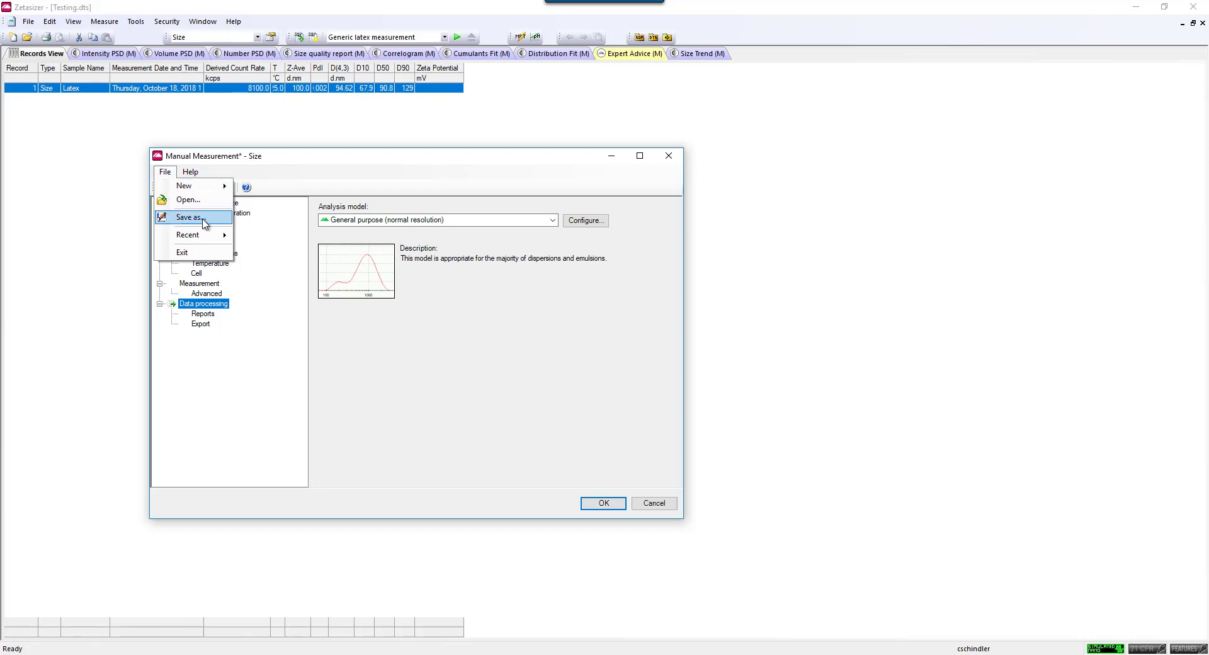
left_click(203, 217)
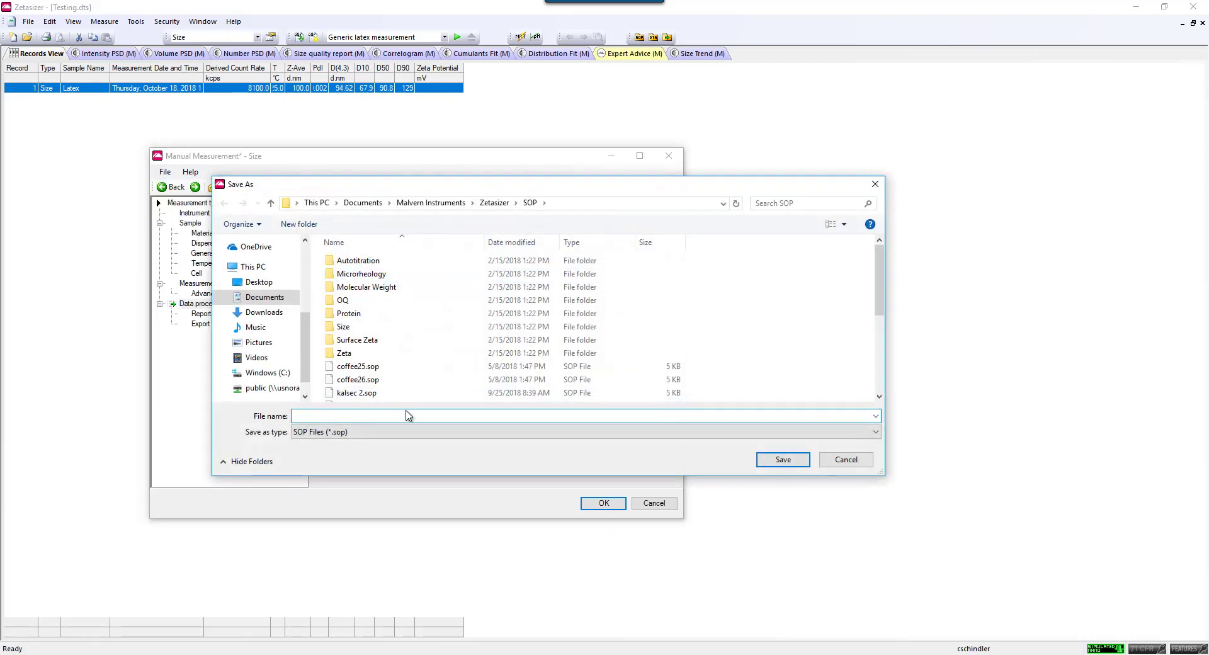
type("size")
key("Return")
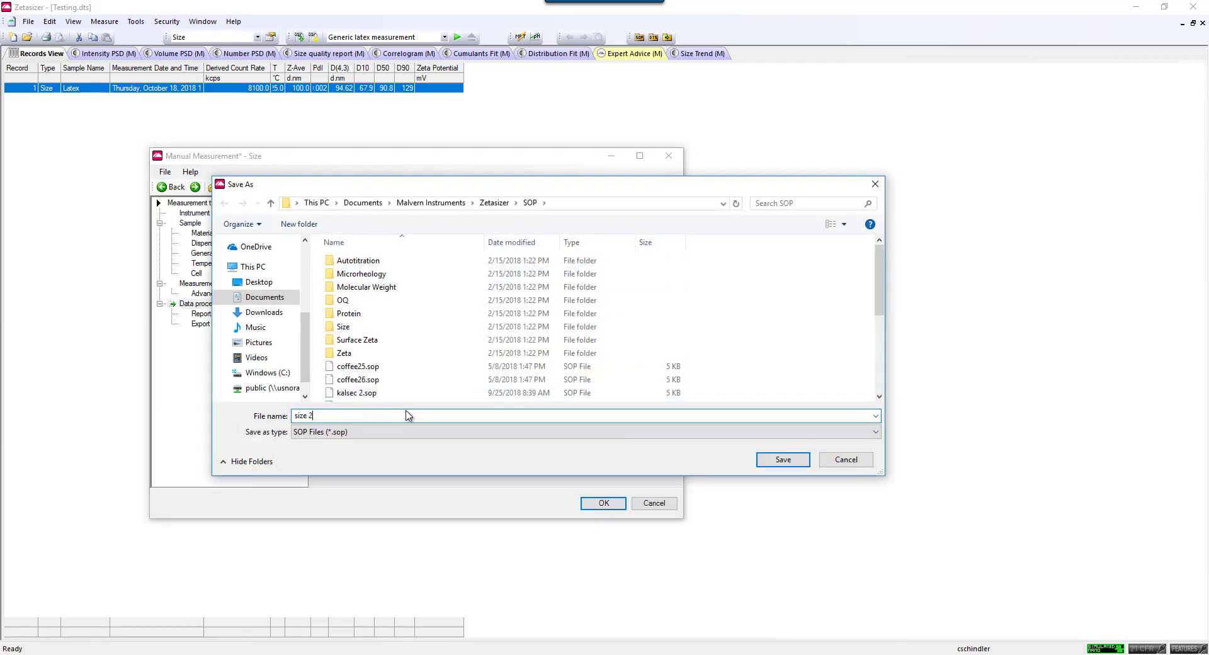
left_click(599, 501)
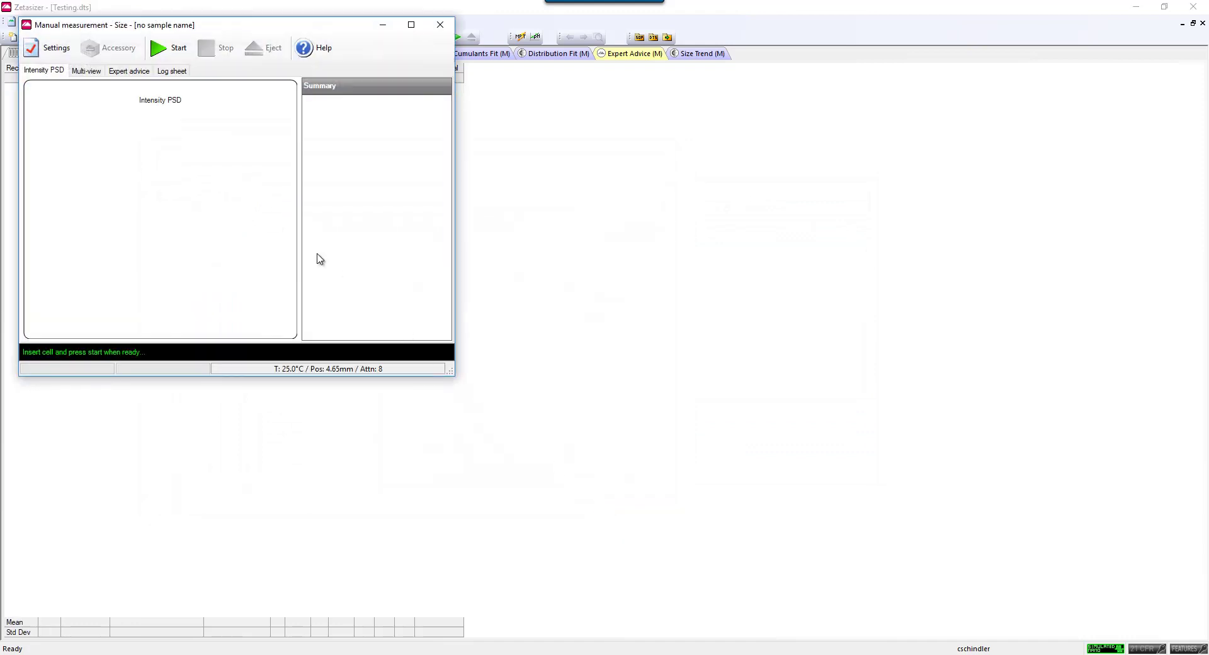
left_click(440, 25)
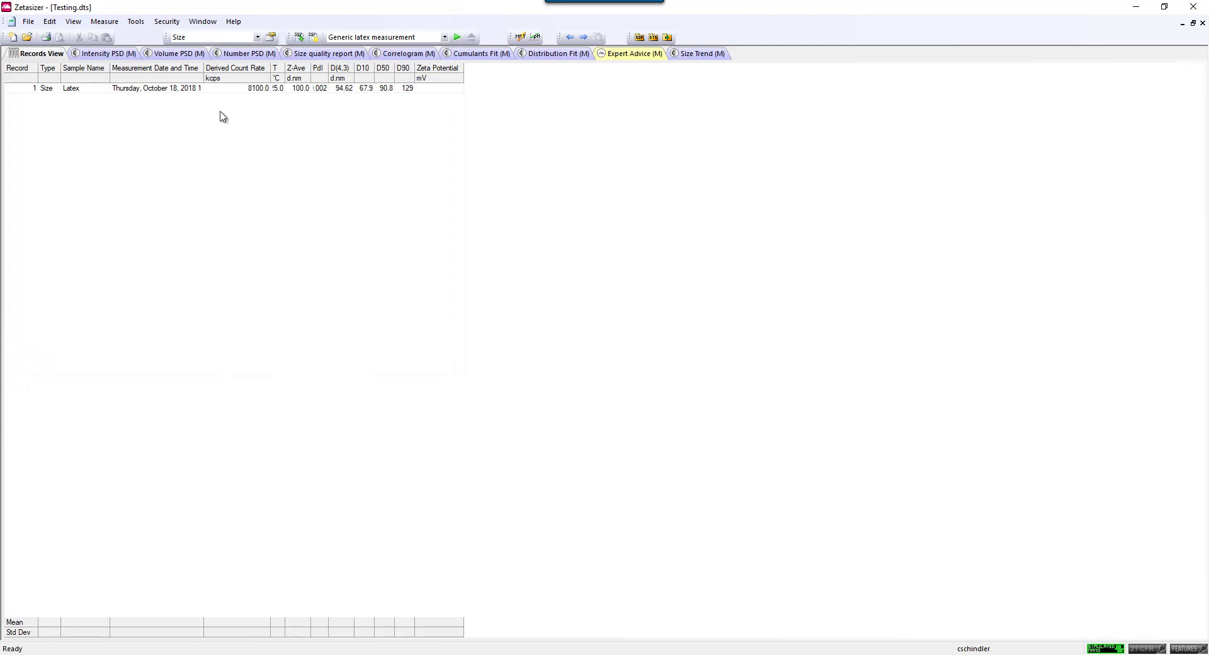
Open size 2.sop via Measure > Start SOP and confirm sample name 'sample 2'.
left_click(116, 24)
left_click(150, 49)
left_click_drag(1070, 272, 1069, 378)
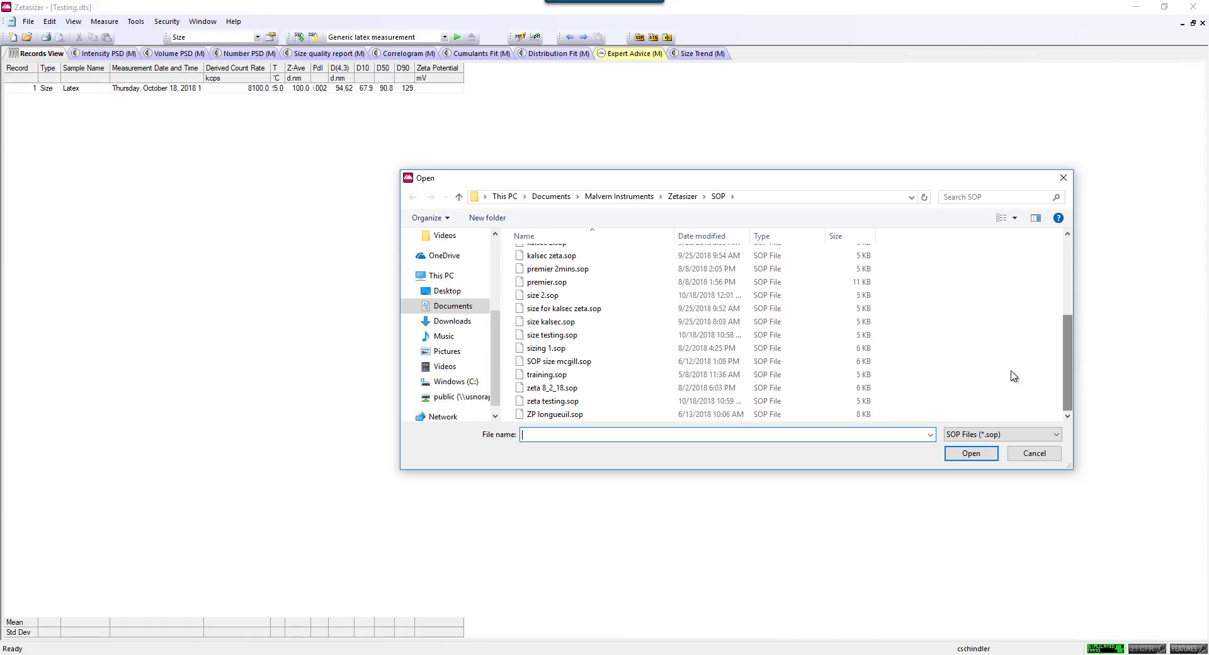
left_click(553, 295)
left_click(973, 456)
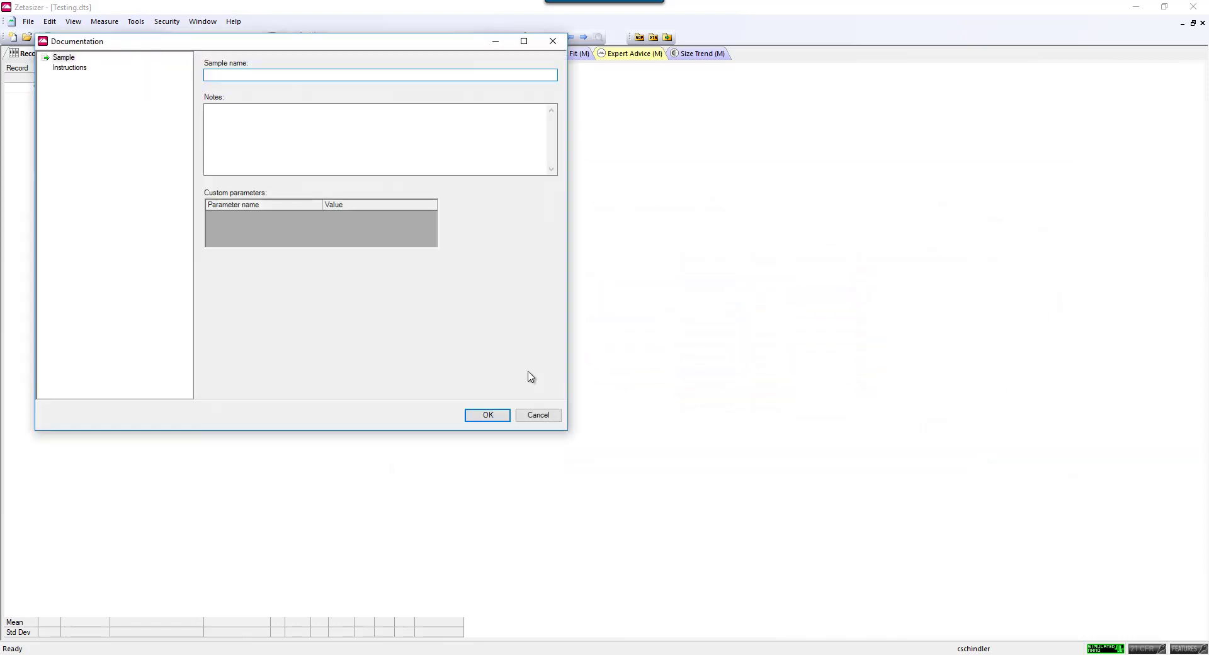
type("sample 2")
left_click(497, 414)
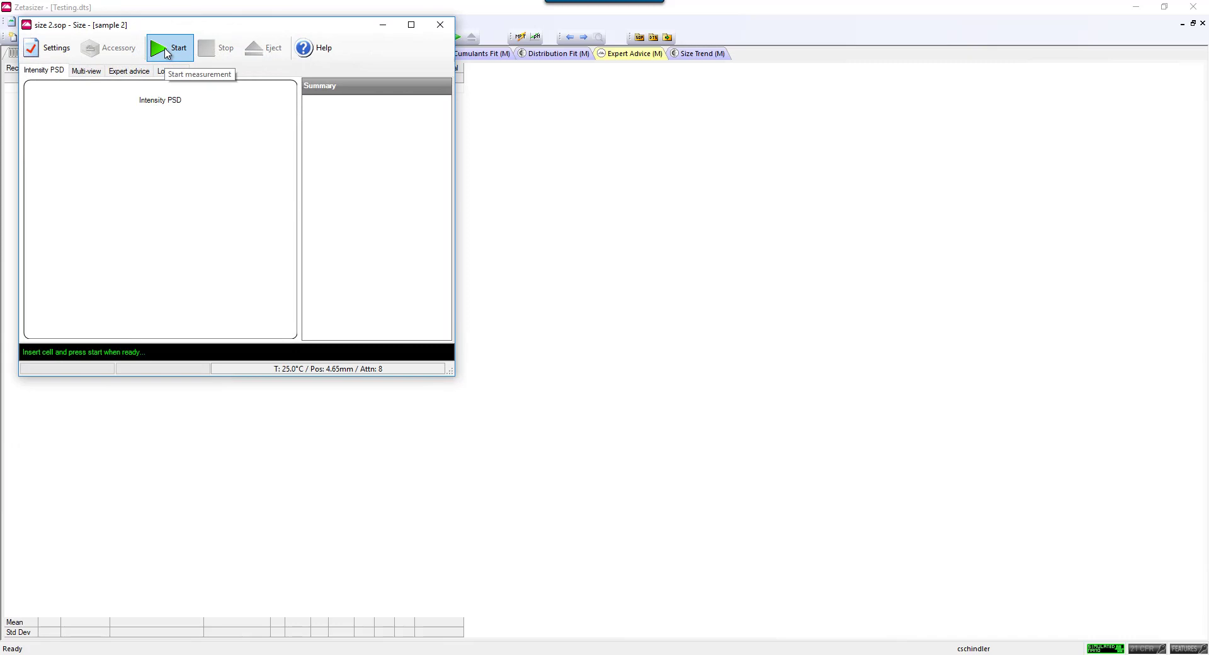
Start the measurement, center its window, and view the Log sheet during equilibration.
left_click(165, 53)
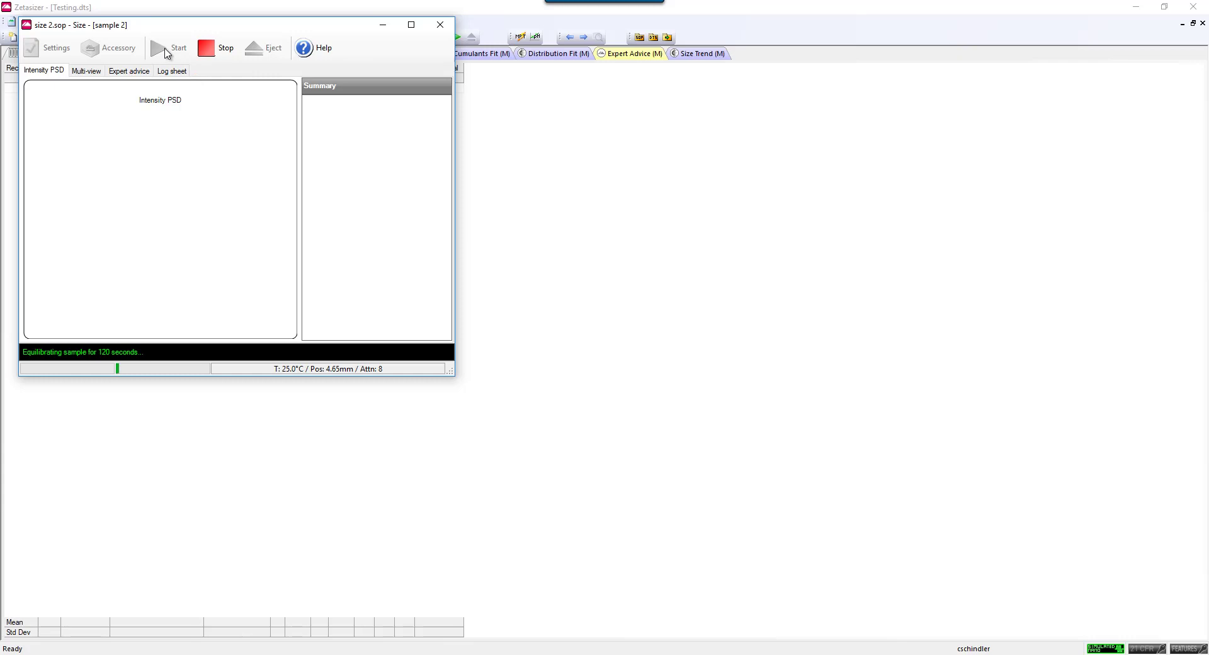
left_click_drag(162, 28, 411, 159)
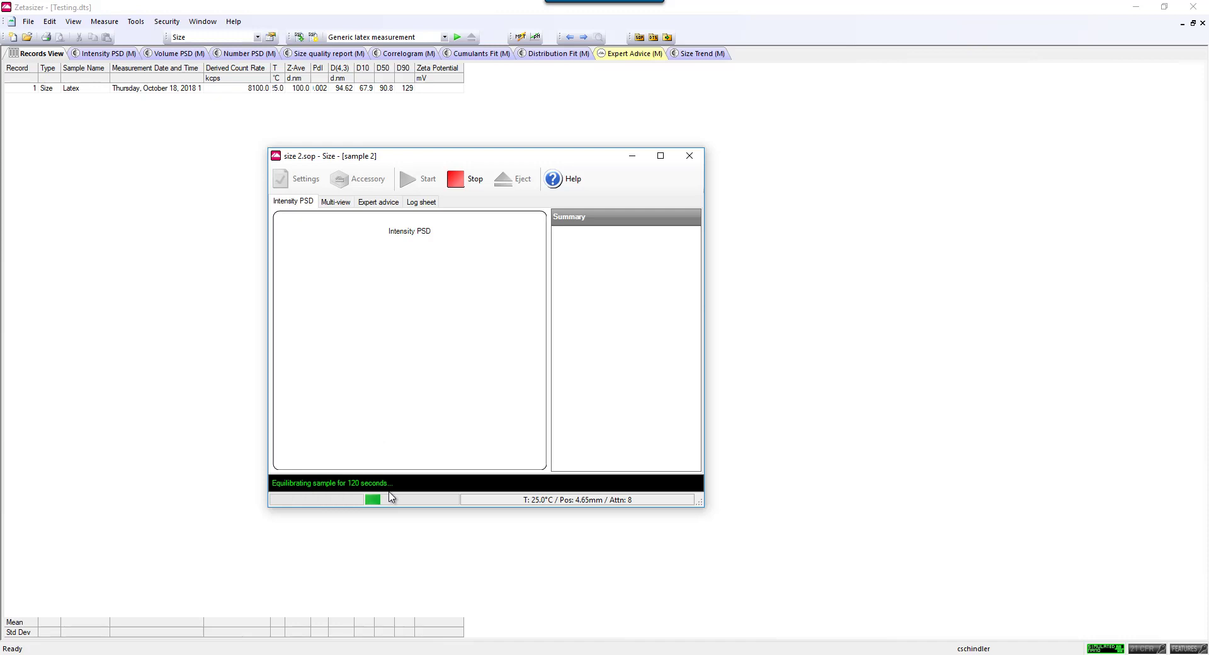
left_click(418, 202)
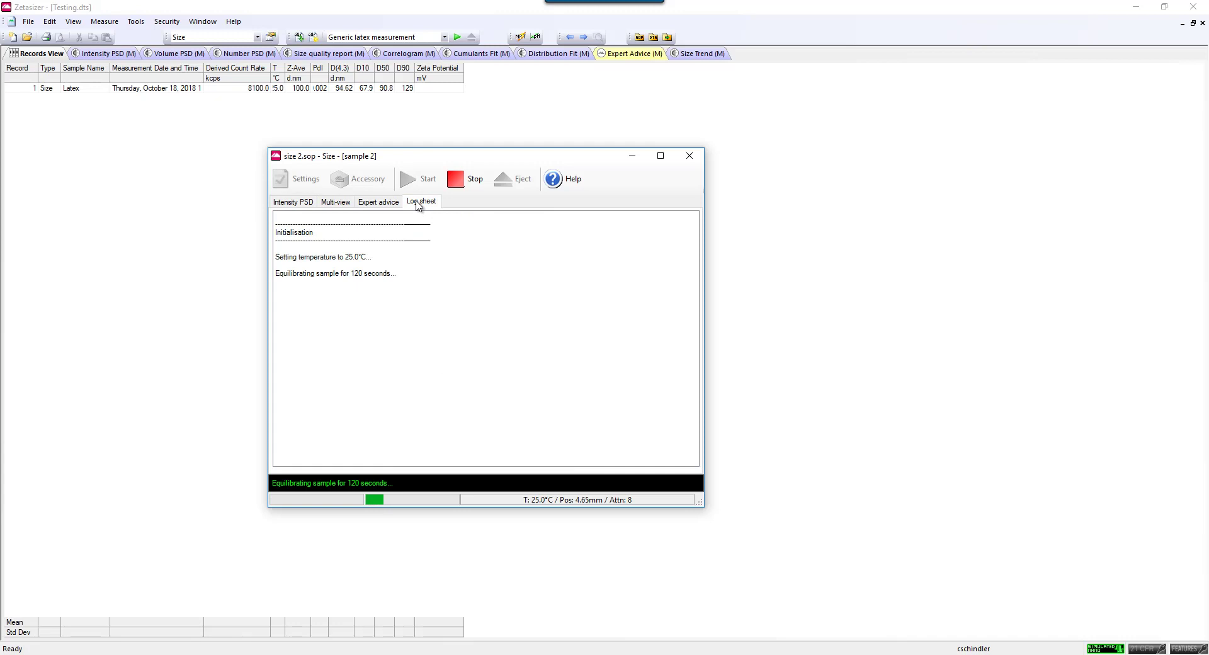